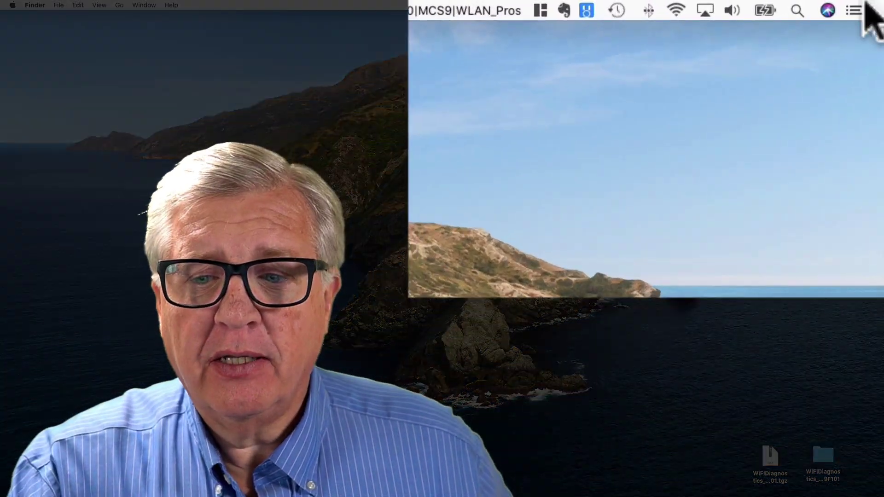
{"action": "left_click", "coordinate": [673, 11]}
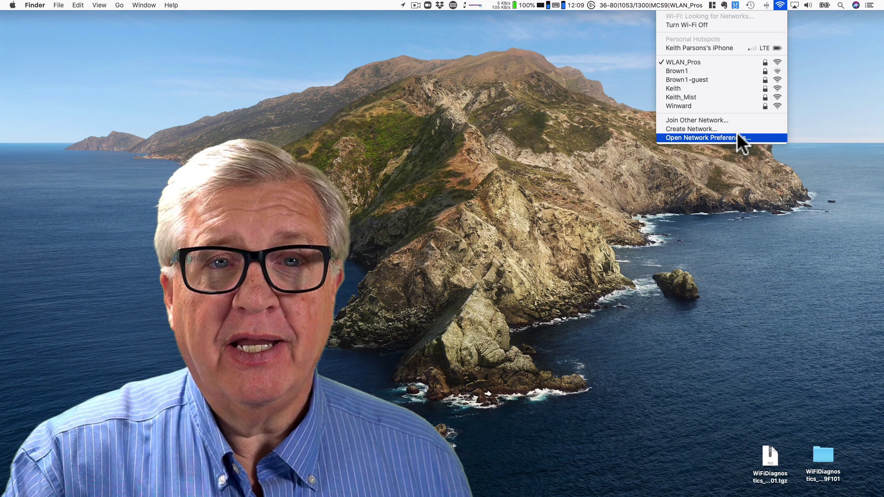
Reopen the Wi-Fi menu in extended view showing WLAN_Pros channel 36, RSSI −53 dBm, 802.11ac, 1,170 Mbps.
{"action": "left_click", "coordinate": [619, 136]}
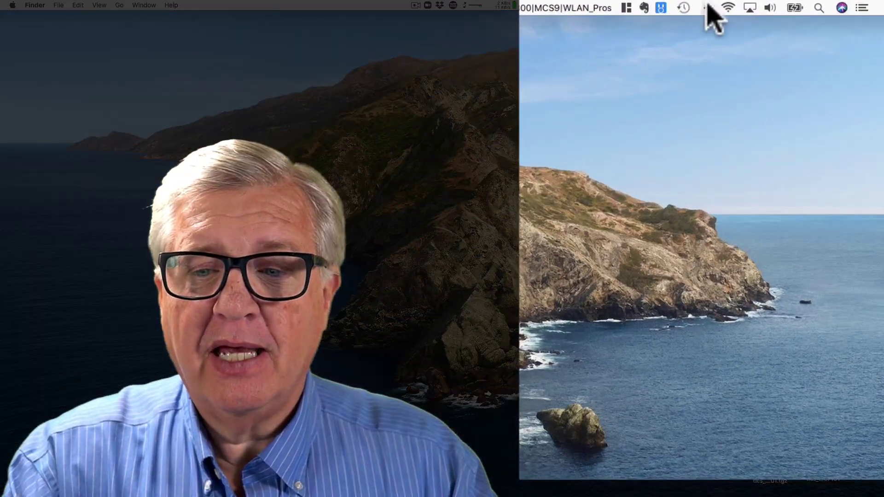
{"action": "left_click", "coordinate": [780, 5]}
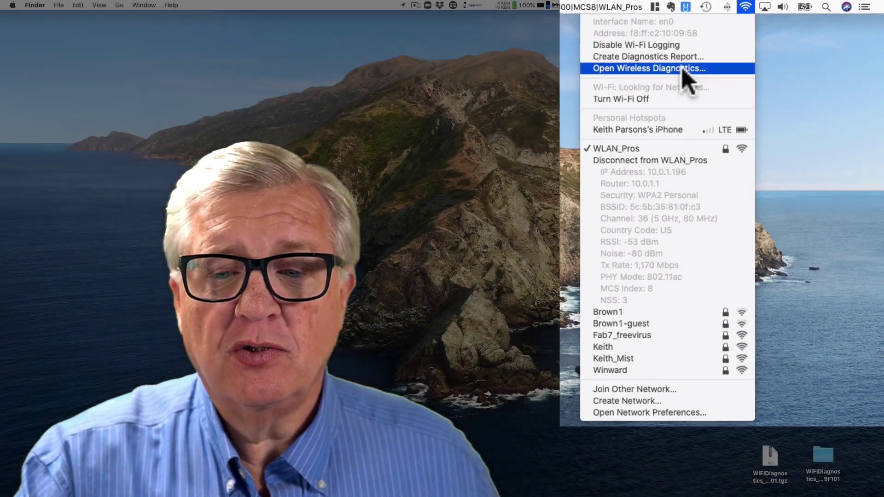
Launch Wireless Diagnostics from the extended Wi-Fi menu and continue past the Introduction page.
{"action": "left_click", "coordinate": [657, 77]}
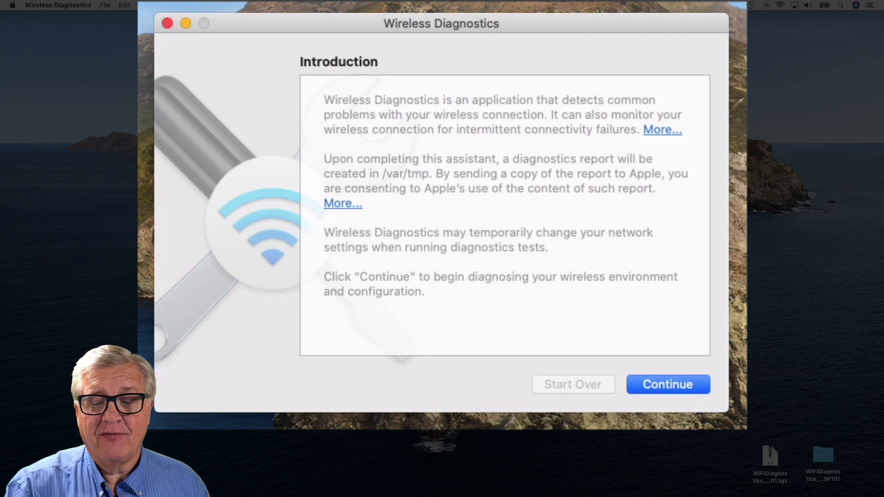
{"action": "left_click", "coordinate": [680, 387]}
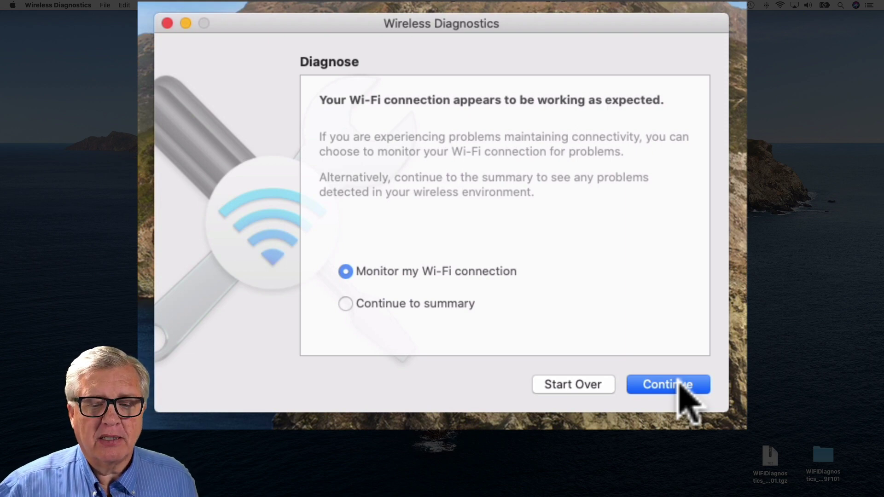
Skip monitoring, go to the summary, and enter 'test 17' as additional information.
{"action": "left_click", "coordinate": [442, 304]}
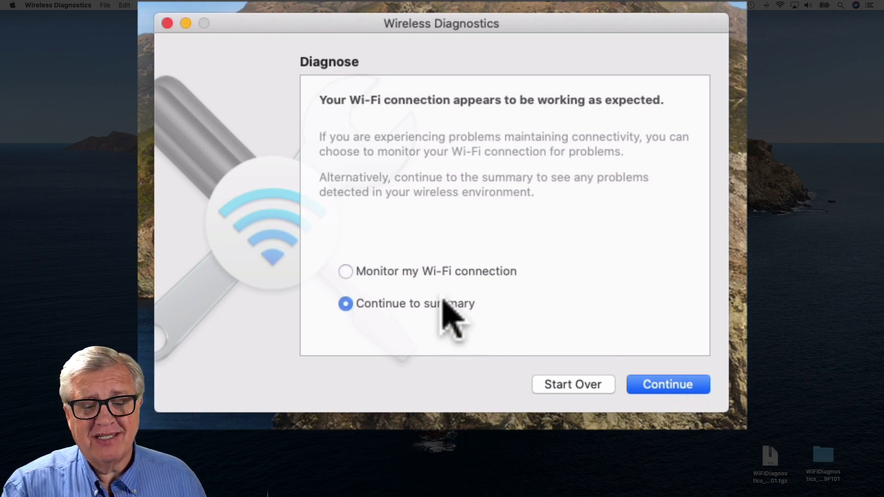
{"action": "left_click", "coordinate": [670, 389]}
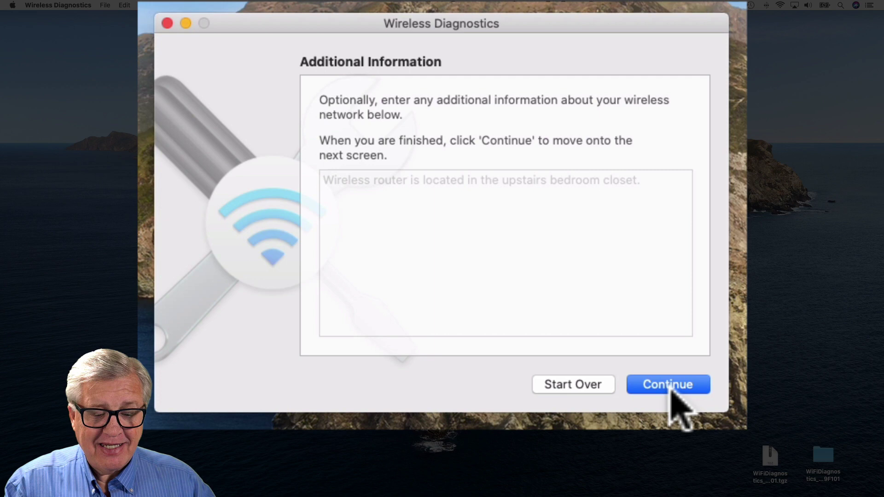
{"action": "left_click", "coordinate": [609, 274]}
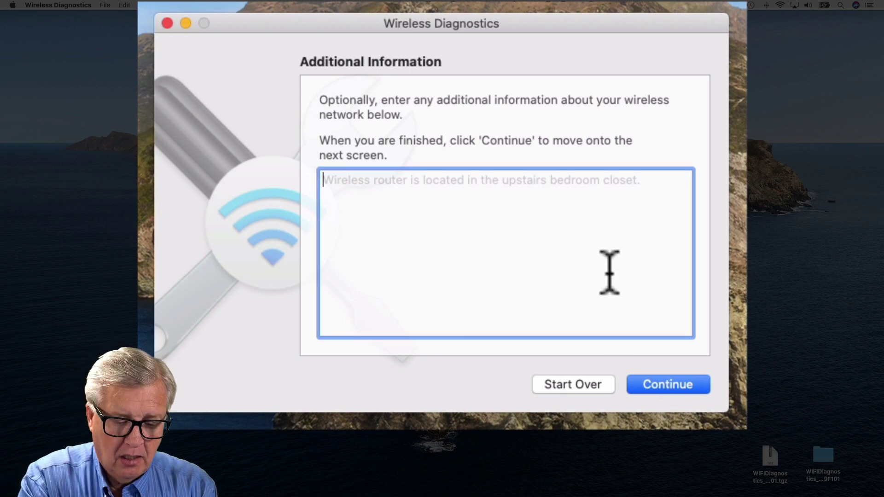
{"action": "type", "text": "test"}
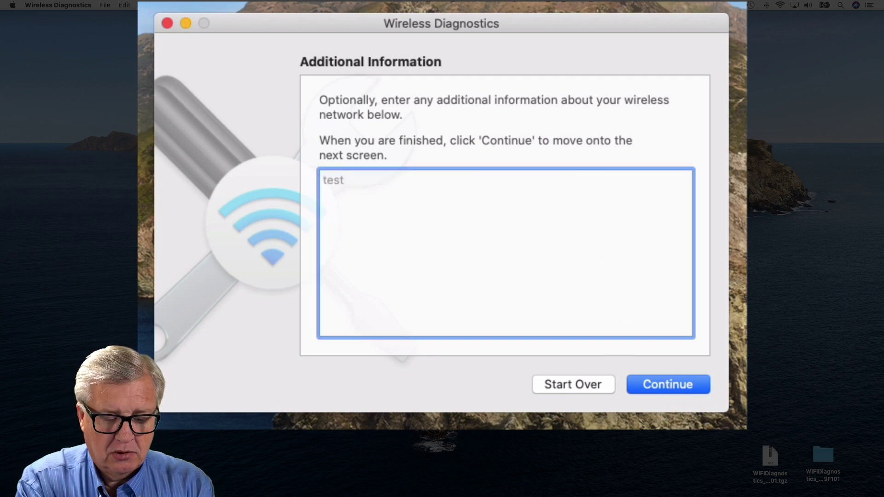
{"action": "type", "text": " 17"}
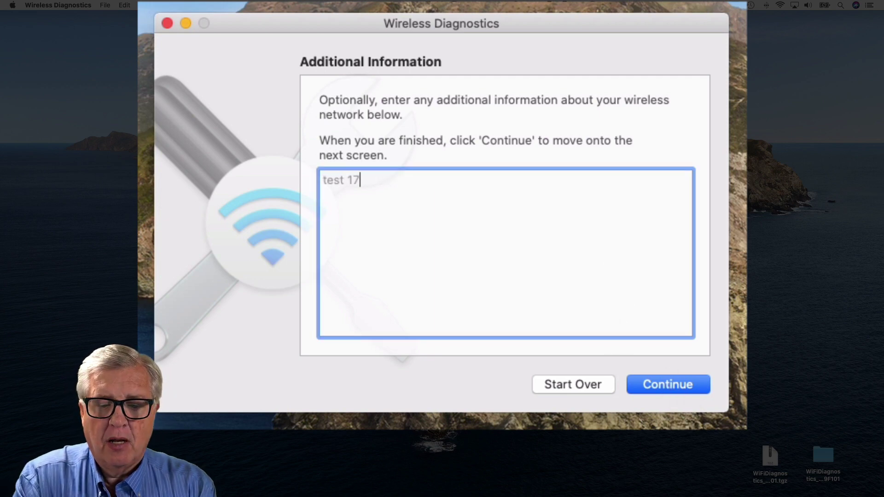
Enter 'MBP16' as the router information and start generating the diagnostics report.
{"action": "left_click", "coordinate": [691, 386]}
{"action": "left_click", "coordinate": [513, 236]}
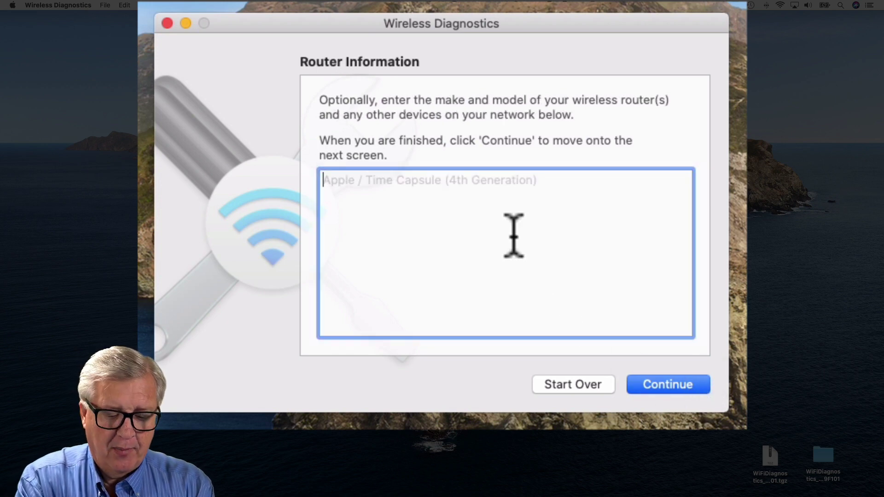
{"action": "type", "text": "MBP16"}
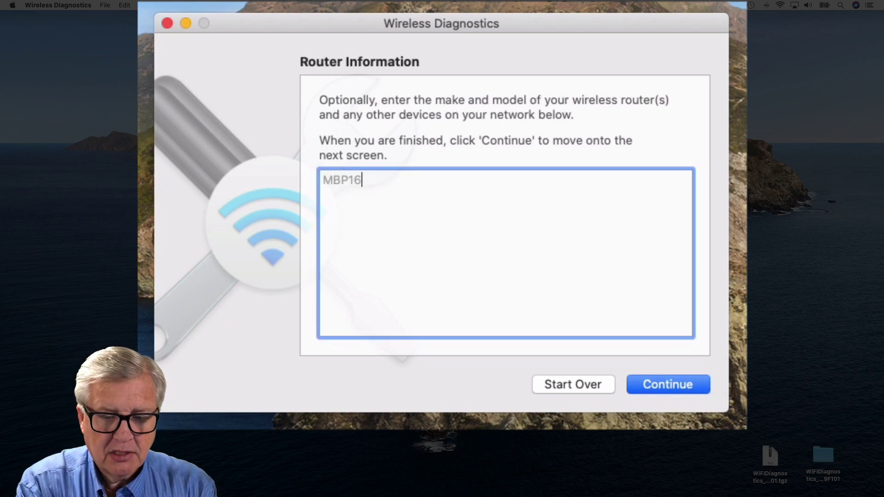
{"action": "left_click", "coordinate": [677, 386]}
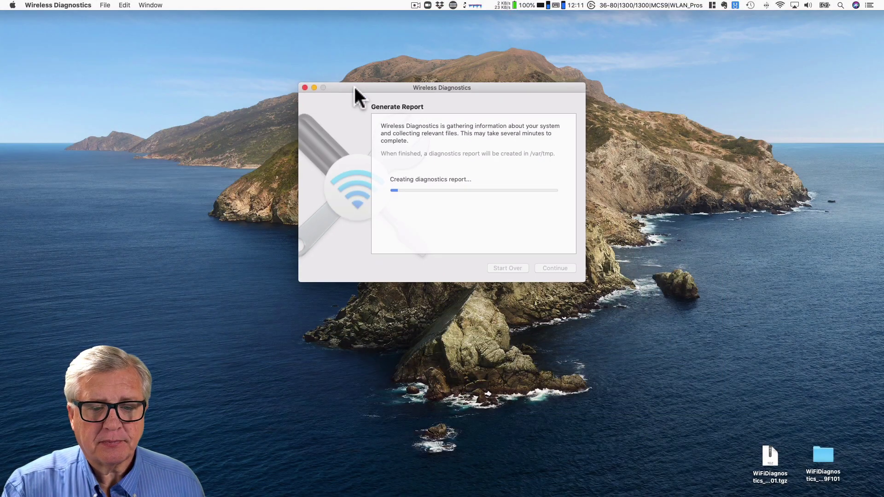
Move the diagnostics window aside, place the .tgz archive and report folder top-left, and open the folder.
{"action": "left_click_drag", "start_coordinate": [357, 84], "coordinate": [852, 98]}
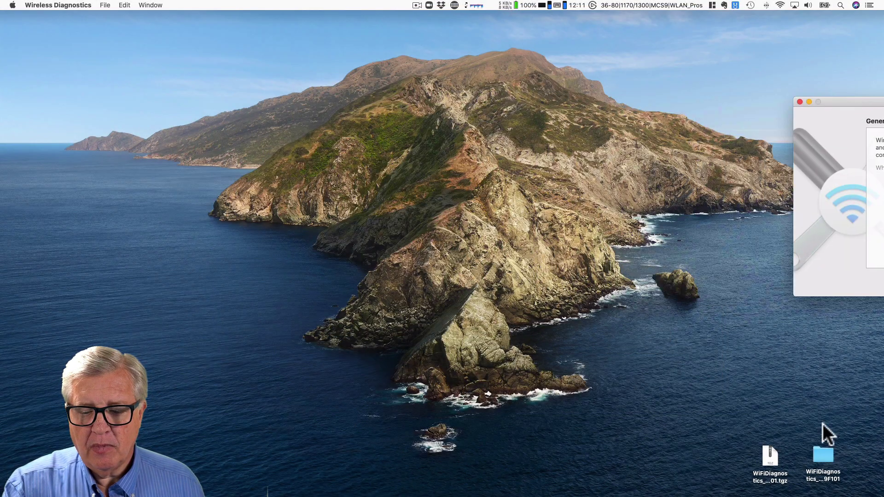
{"action": "left_click_drag", "start_coordinate": [770, 455], "coordinate": [128, 83]}
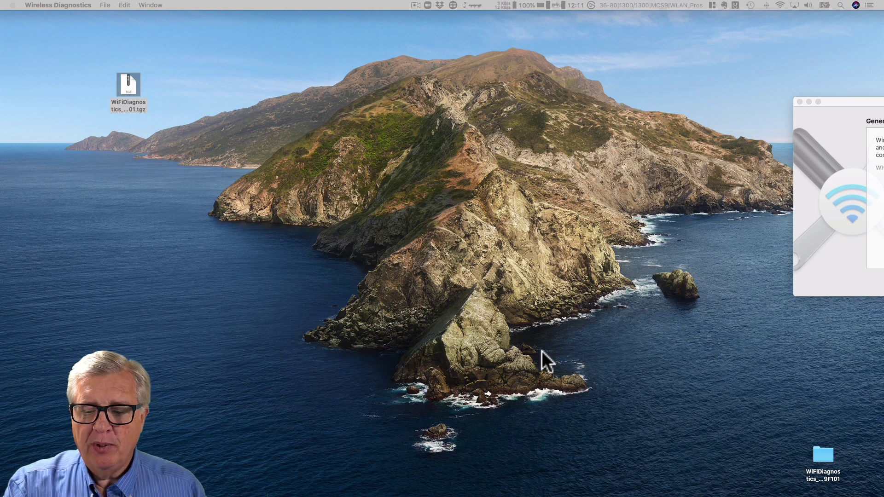
{"action": "left_click_drag", "start_coordinate": [830, 451], "coordinate": [223, 73]}
{"action": "double_click", "coordinate": [212, 76]}
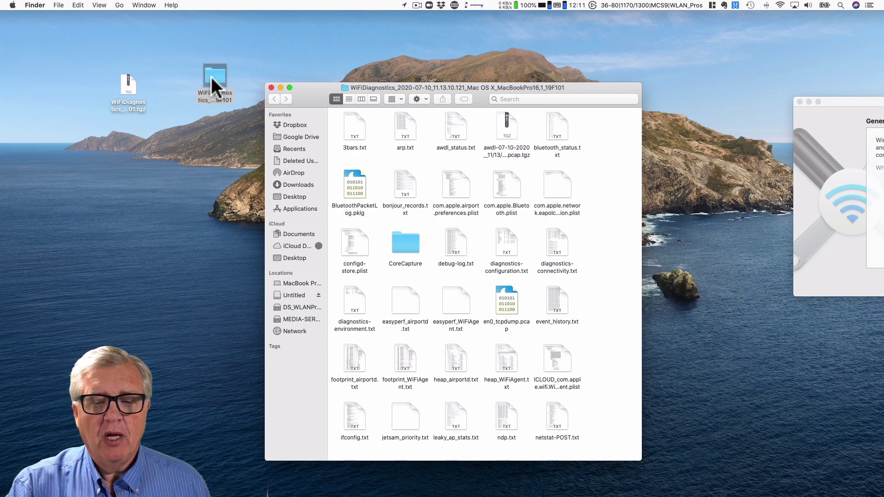
Open awdl_status.txt in TextEdit, read it, then close it.
{"action": "double_click", "coordinate": [460, 129]}
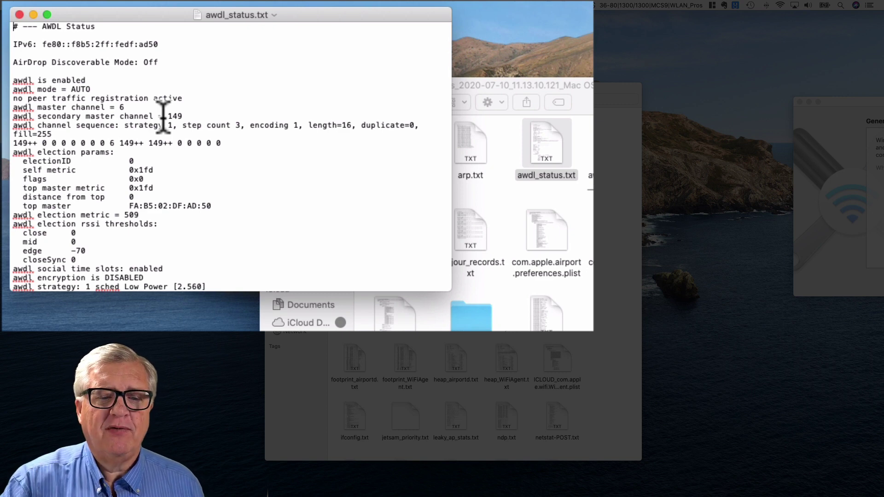
{"action": "left_click", "coordinate": [20, 15]}
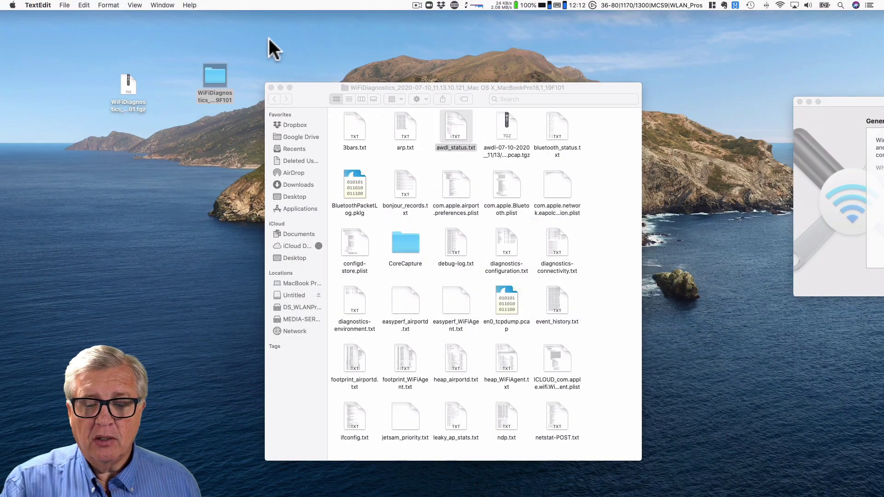
{"action": "double_click", "coordinate": [555, 244]}
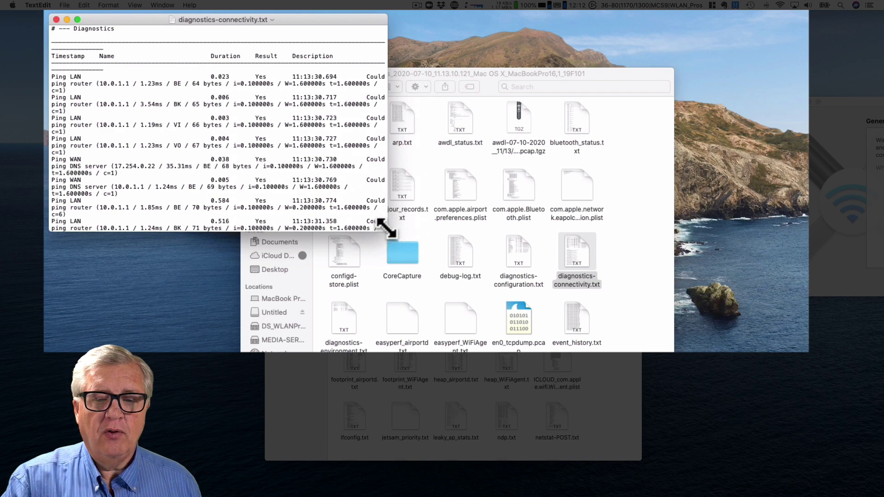
{"action": "left_click_drag", "start_coordinate": [387, 229], "coordinate": [804, 339]}
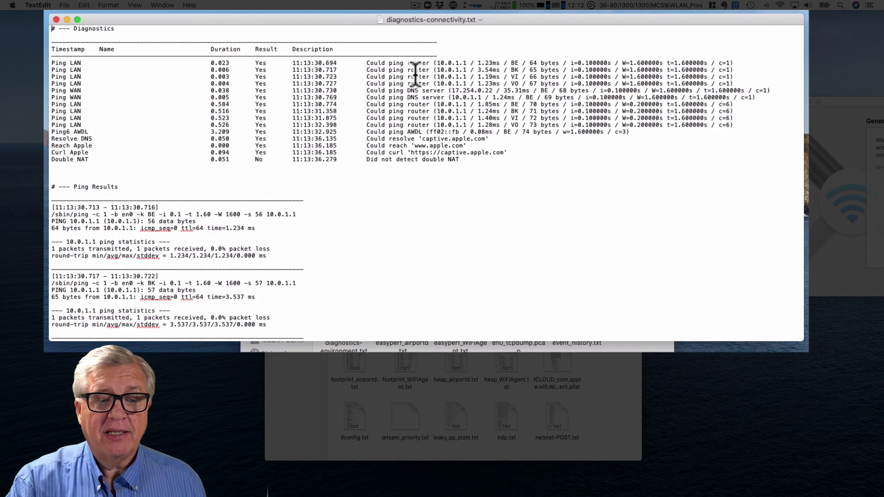
{"action": "scroll", "coordinate": [248, 209], "scroll_direction": "down", "scroll_amount": 10}
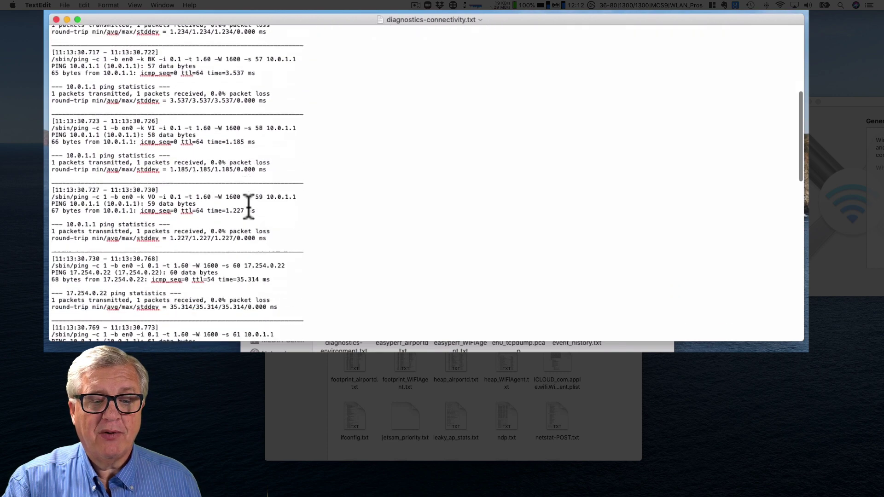
{"action": "scroll", "coordinate": [248, 210], "scroll_direction": "down", "scroll_amount": 20}
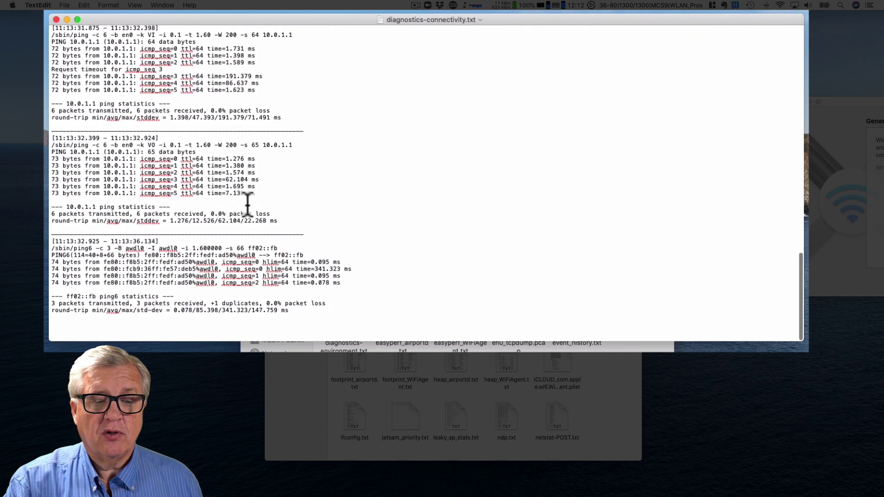
{"action": "left_click", "coordinate": [56, 19]}
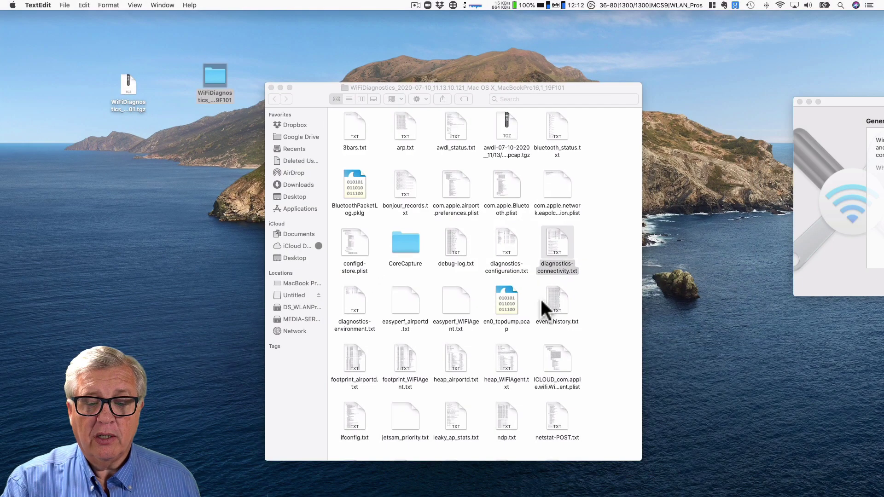
{"action": "double_click", "coordinate": [558, 309]}
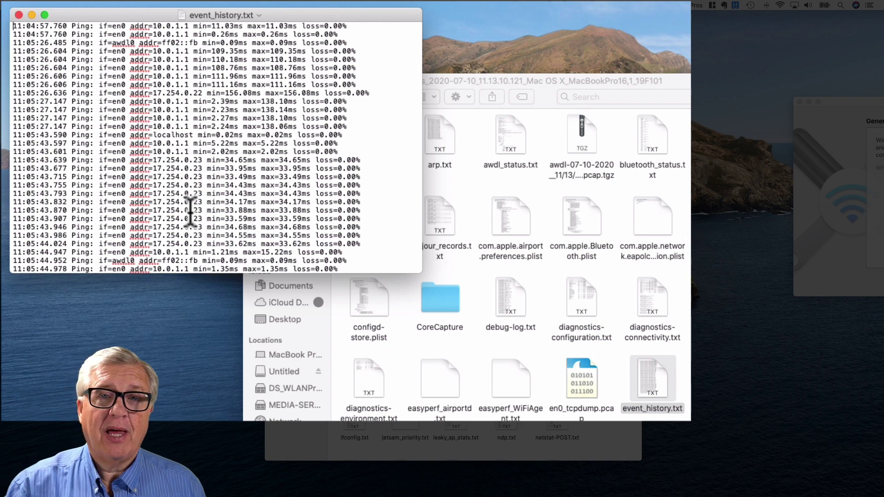
{"action": "left_click", "coordinate": [18, 15]}
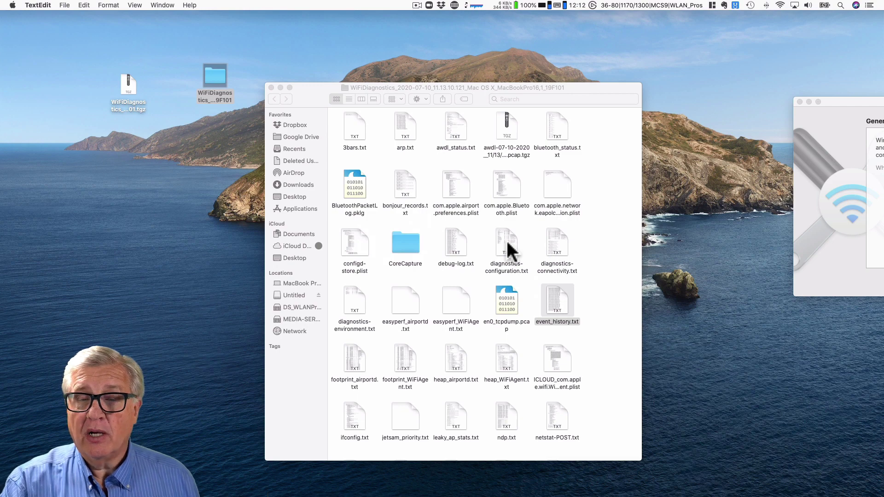
Open diagnostics-configuration.txt in TextEdit and widen its window to full screen width.
{"action": "double_click", "coordinate": [507, 241]}
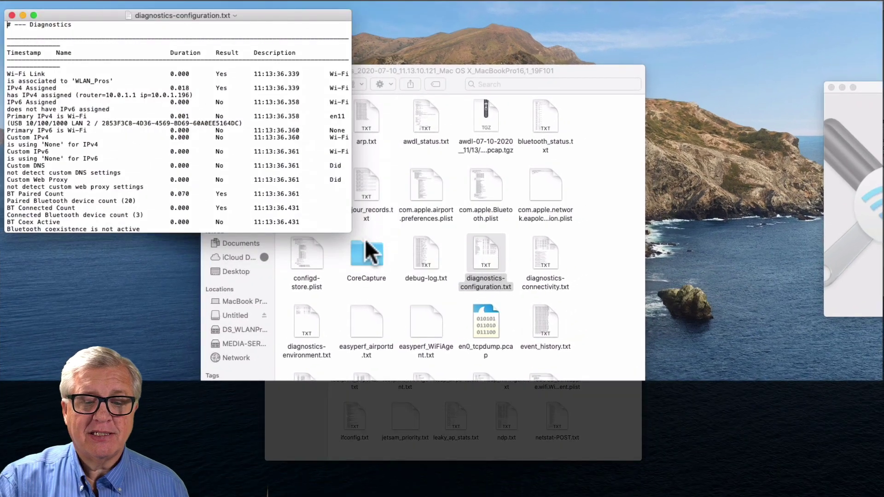
{"action": "left_click_drag", "start_coordinate": [352, 233], "coordinate": [876, 370]}
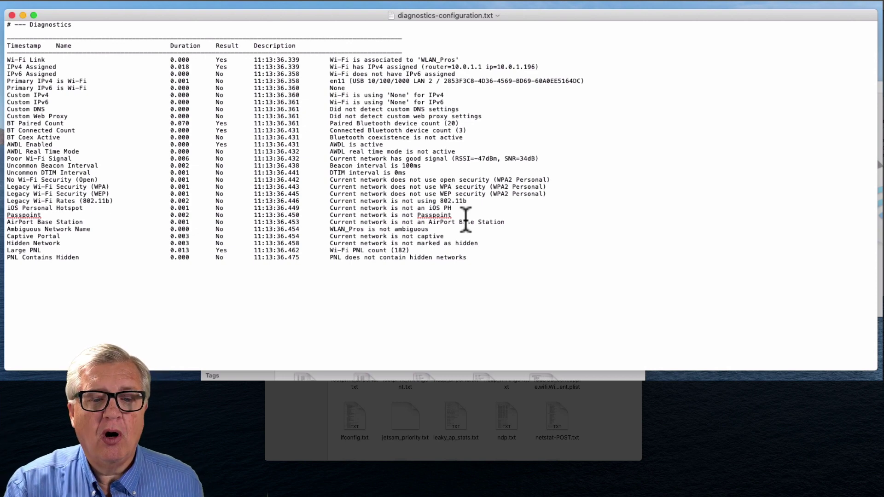
Close the configuration log and report folder, and move Wireless Diagnostics to the bottom of the screen.
{"action": "left_click", "coordinate": [12, 15]}
{"action": "left_click", "coordinate": [273, 84]}
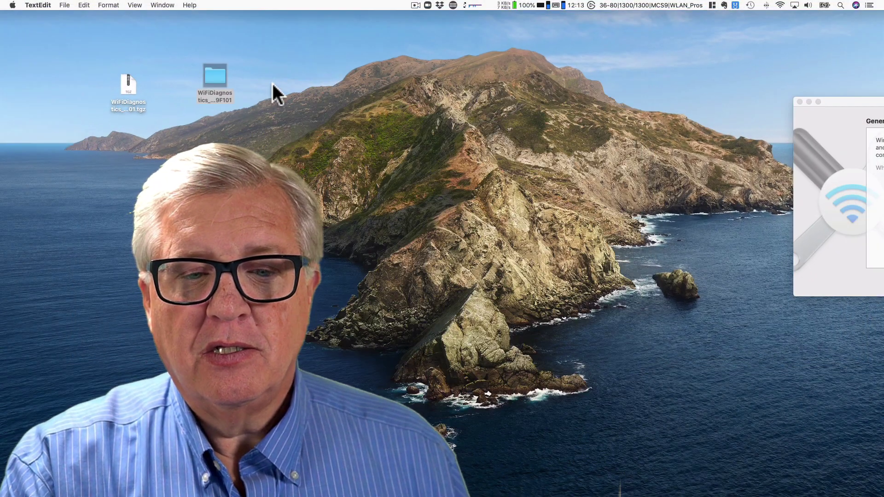
{"action": "left_click_drag", "start_coordinate": [853, 101], "coordinate": [741, 300]}
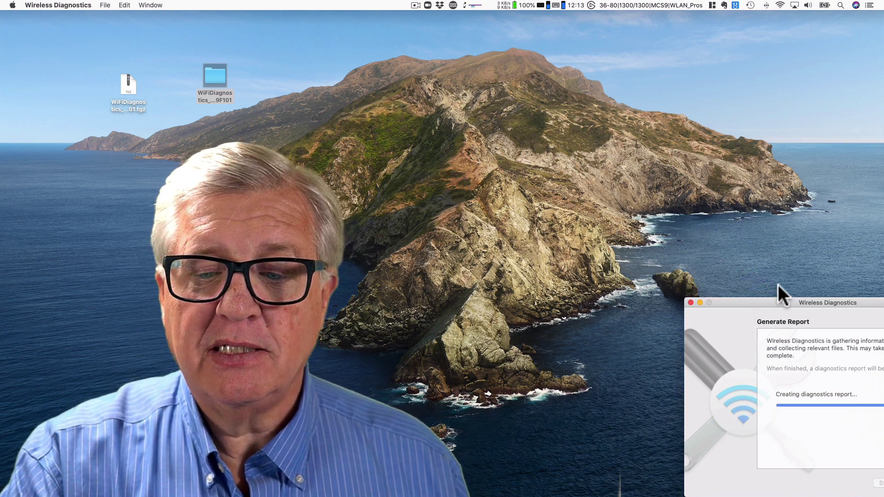
{"action": "left_click_drag", "start_coordinate": [776, 303], "coordinate": [552, 431]}
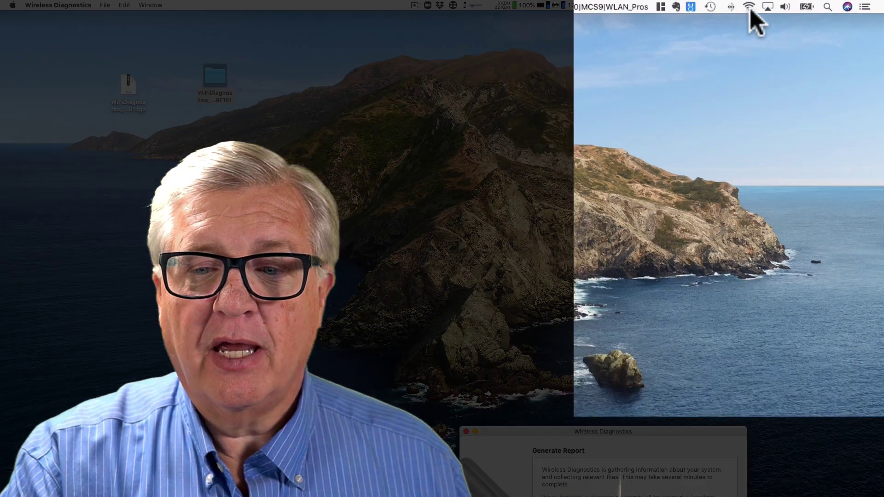
Show the extended Wi-Fi menu with WLAN_Pros channel 36, RSSI −52 dBm, noise −83 dBm.
{"action": "left_click", "coordinate": [772, 5]}
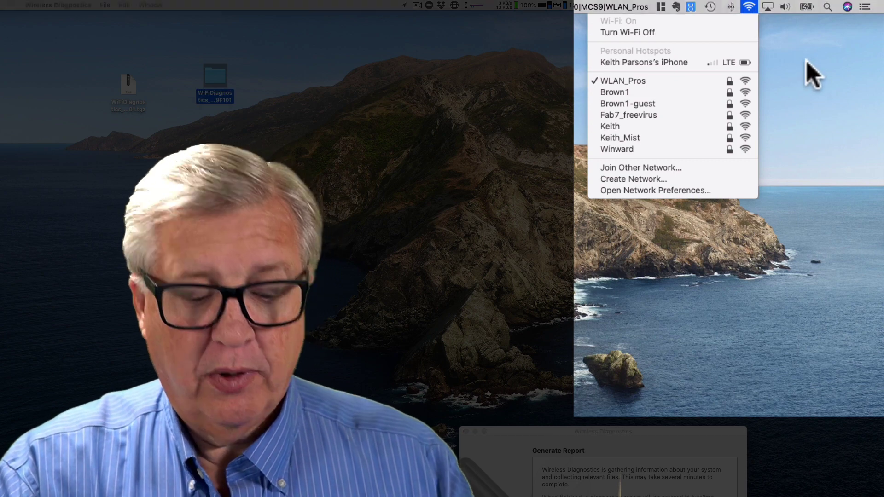
{"action": "left_click", "coordinate": [813, 74]}
{"action": "left_click", "coordinate": [750, 7], "text": "alt"}
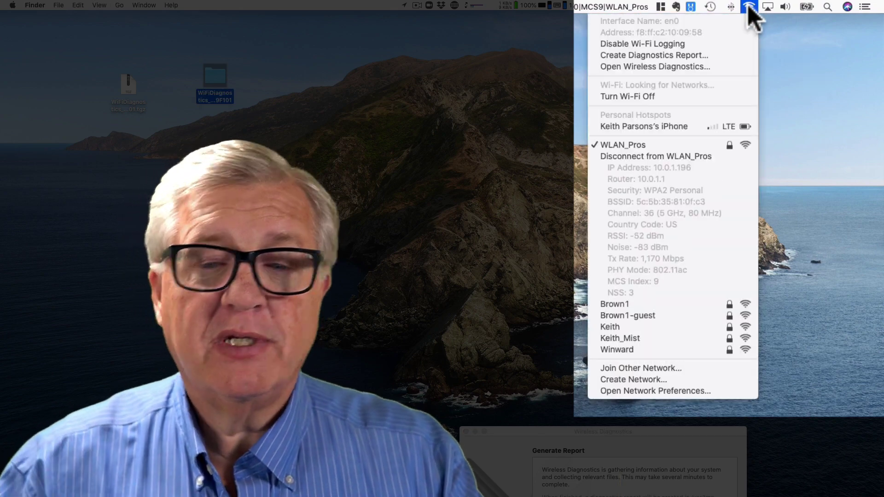